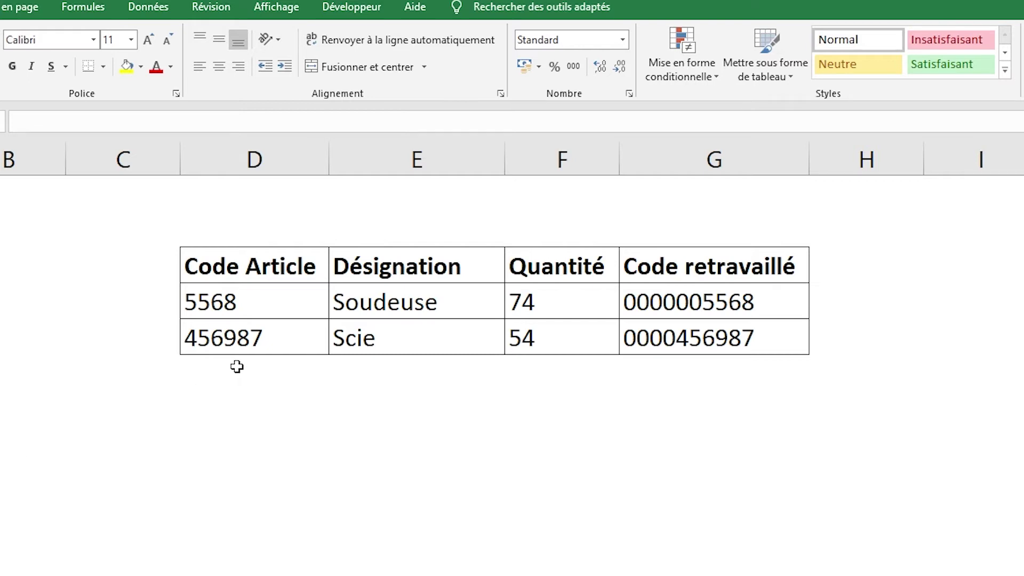
Examine the existing zero-padding formula in the first Code retravaillé cell and the article code it refers to
left_click(661, 300)
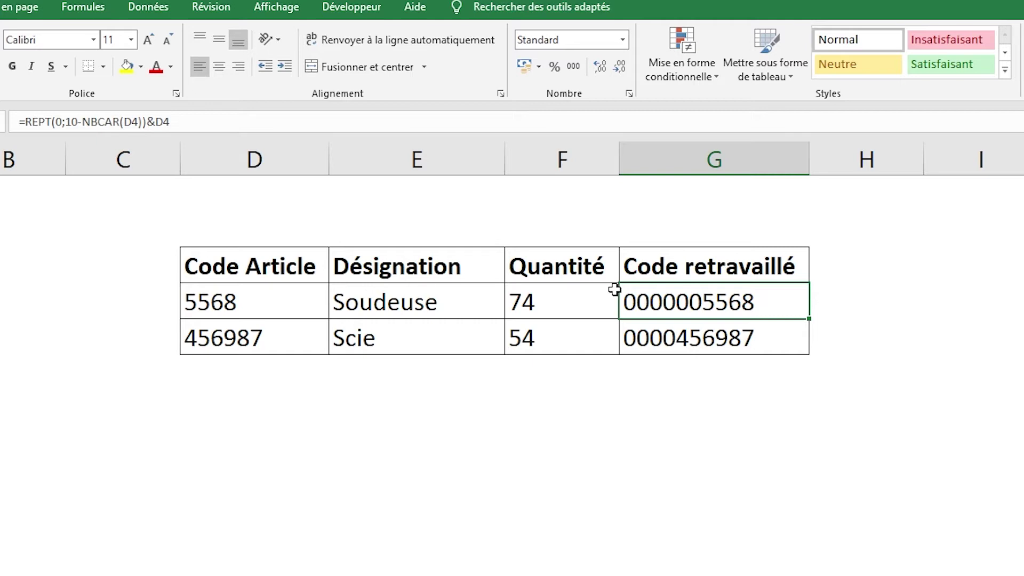
left_click(234, 299)
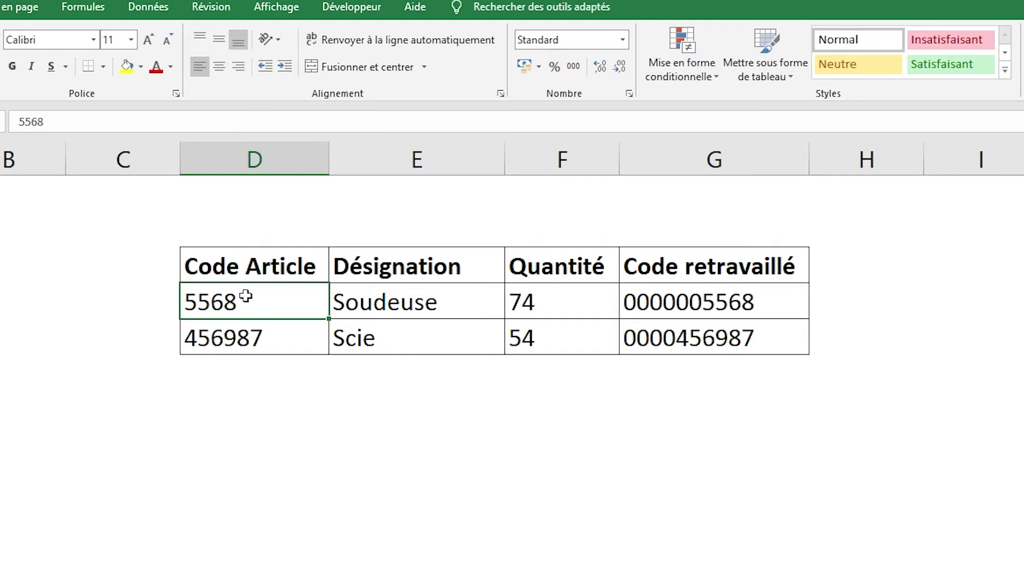
left_click(645, 315)
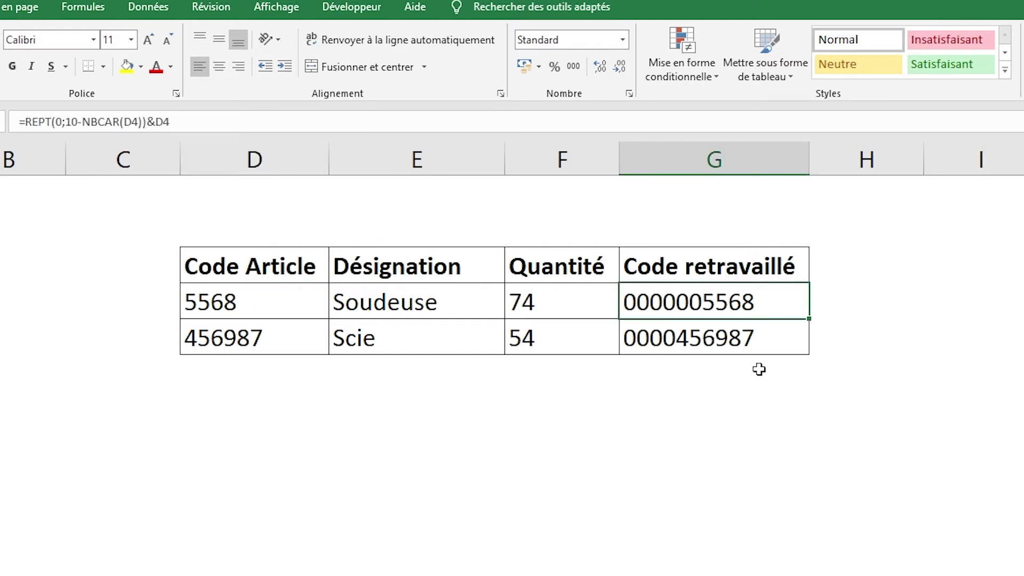
left_click(746, 336)
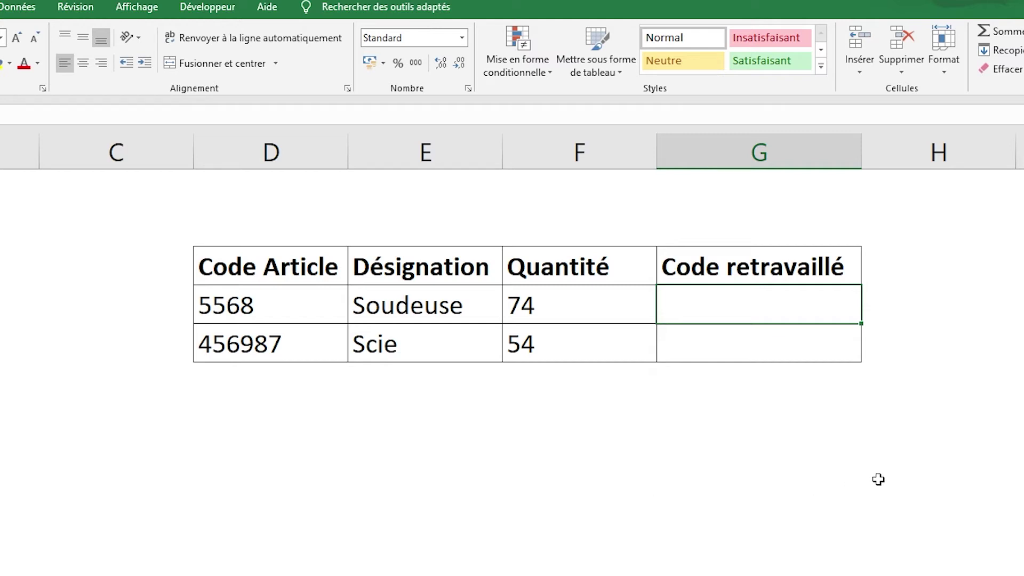
Enter the formula =REPT("0";6) in cell G4 under Code retravaillé
type("=rept(")
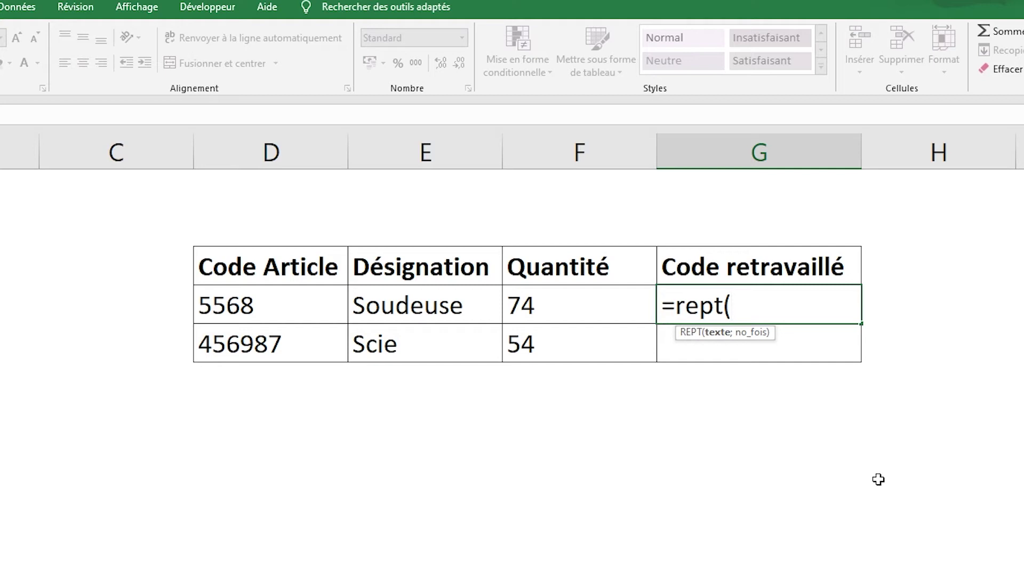
type("\"0\";")
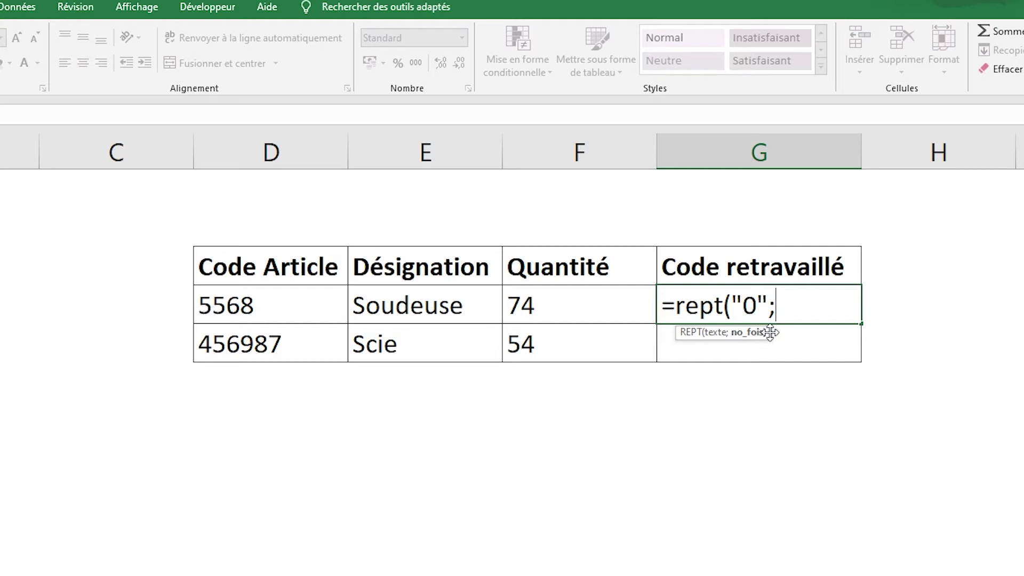
type("6)")
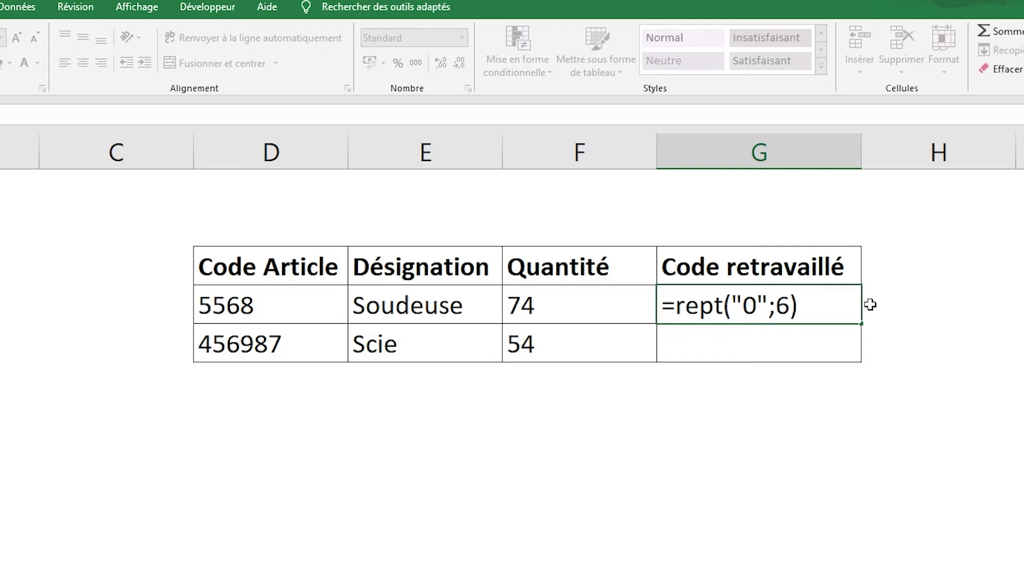
key("Return")
key("Up")
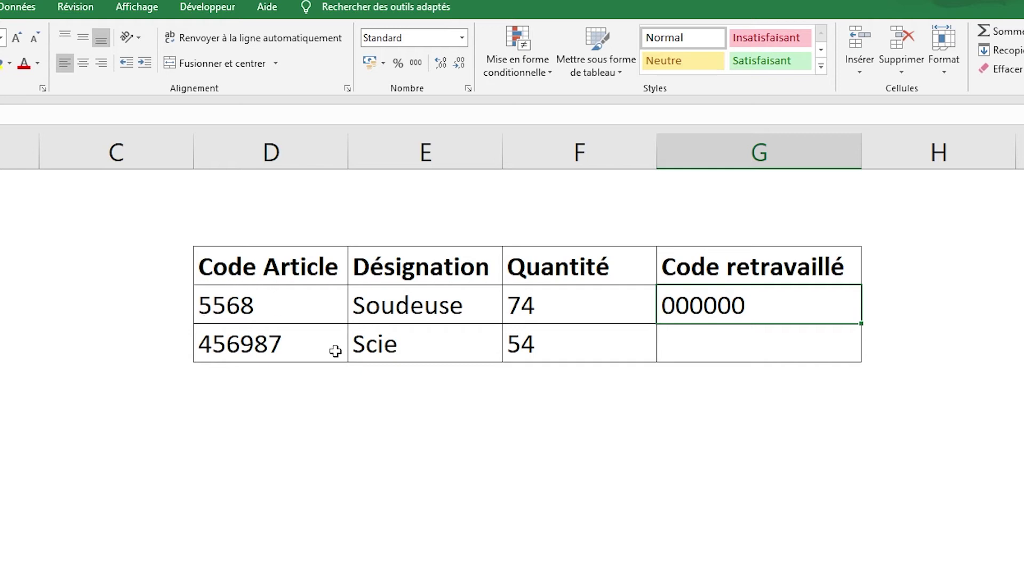
Append &D4 to the formula in G4 so the article code follows the repeated zeros
left_click(38, 114)
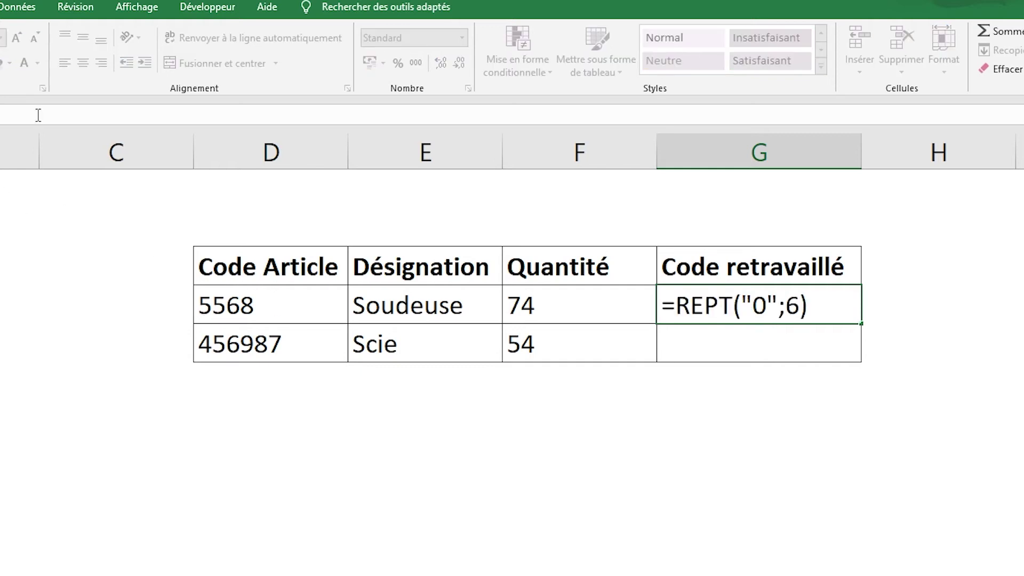
type("&")
left_click(243, 303)
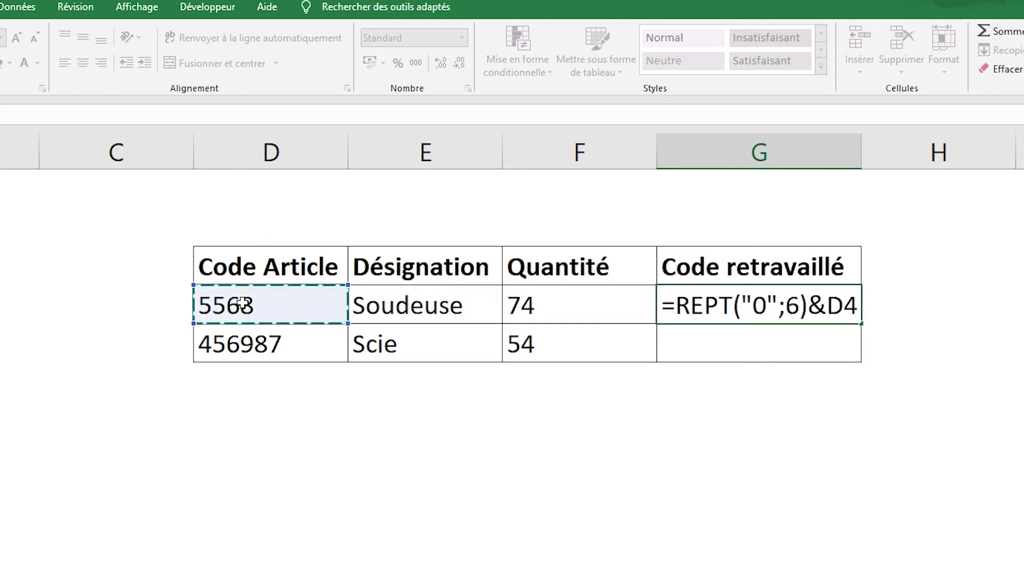
key("Return")
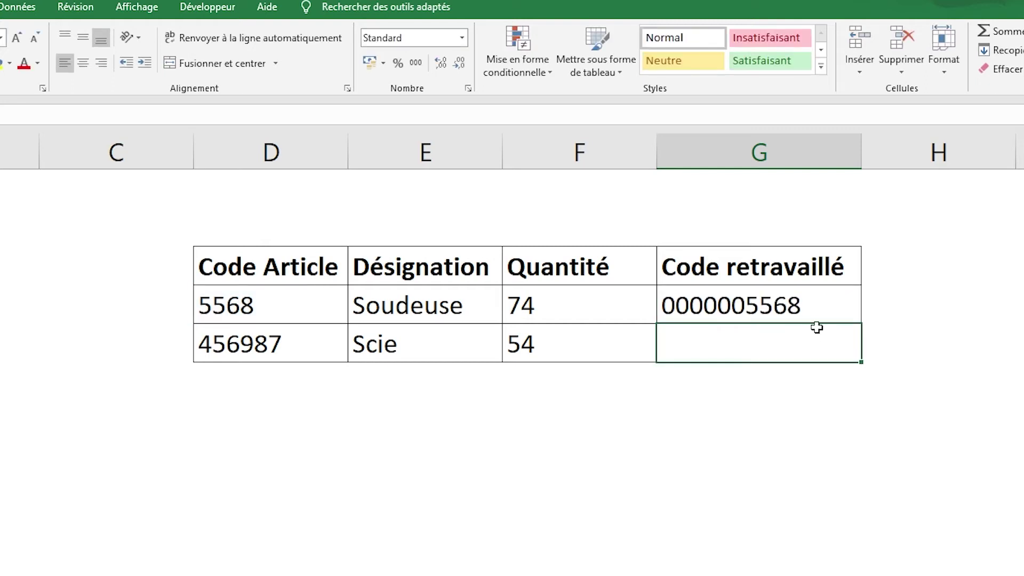
Copy the fixed-count REPT formula from G4 into G5 for the Scie row
left_click(820, 303)
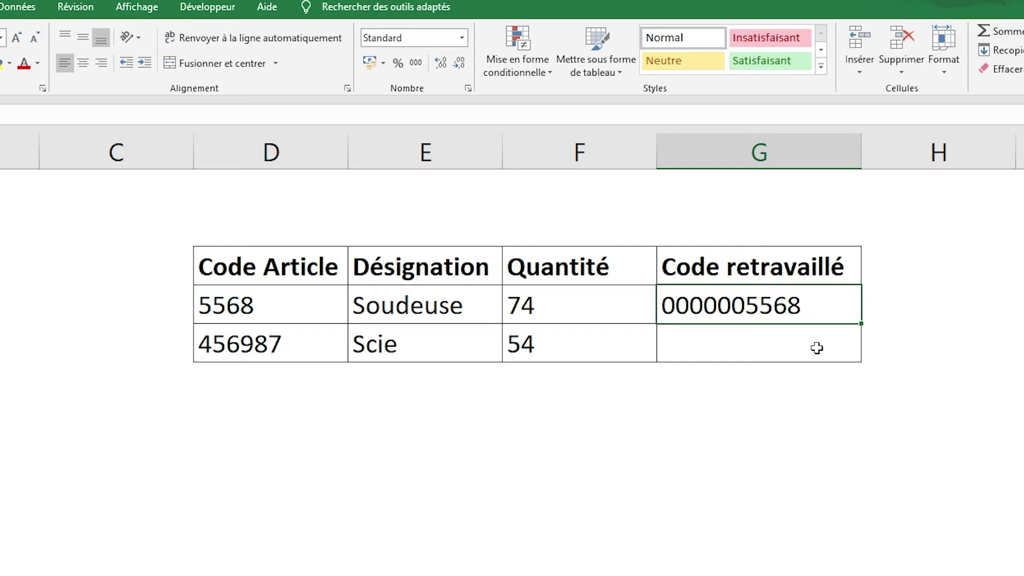
left_click(227, 310)
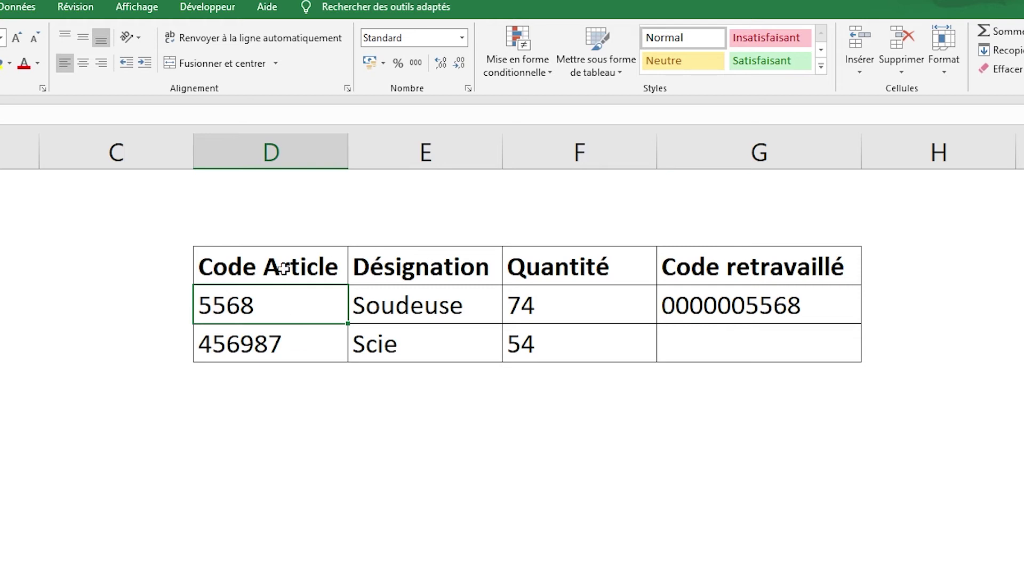
left_click(343, 331)
key("Up")
left_click(170, 336)
left_click(778, 299)
key("ctrl+c")
left_click(844, 348)
key("ctrl+v")
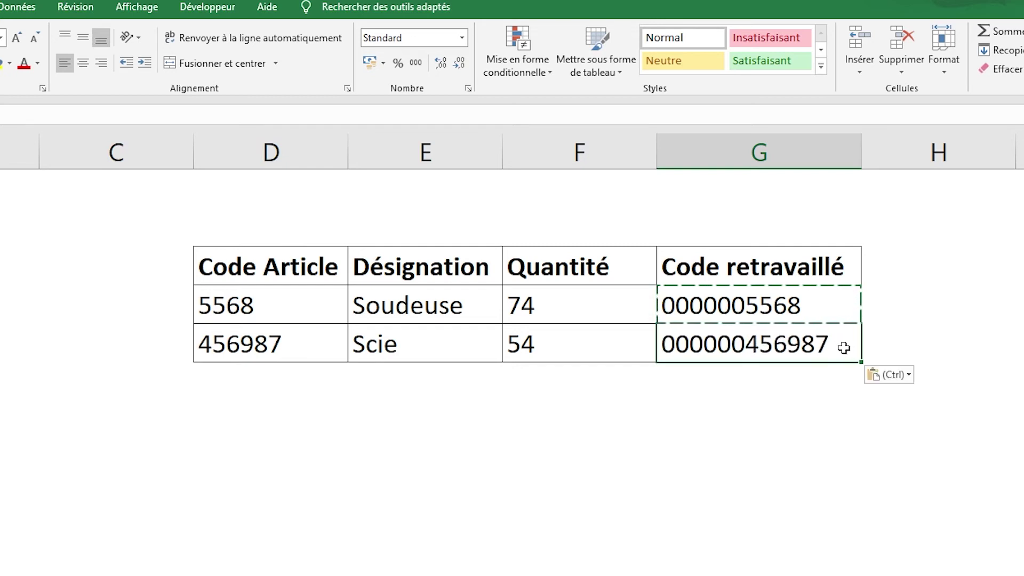
key("Escape")
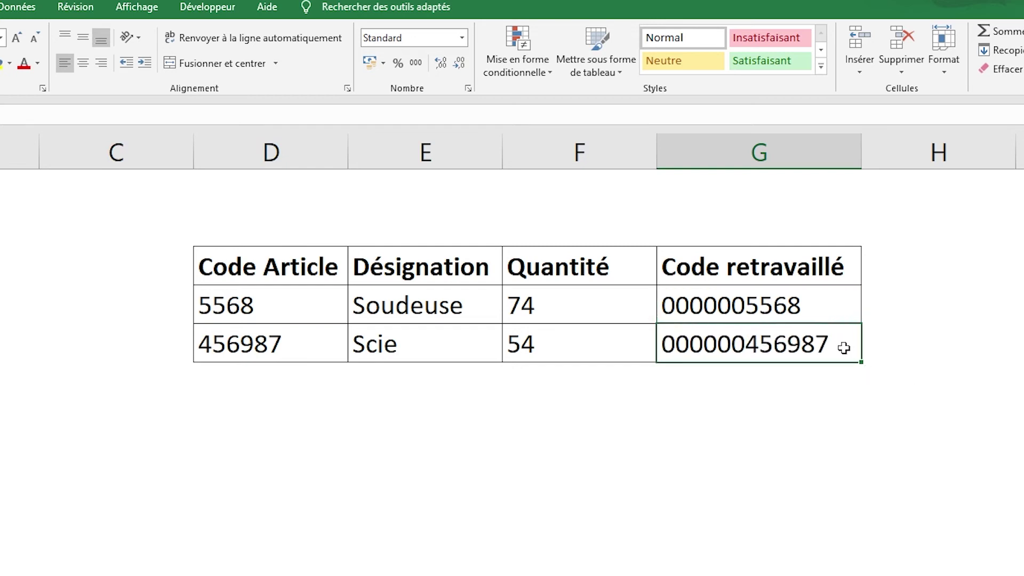
Set the number of repeated zeros to 4 in the REPT formula of G5
double_click(715, 356)
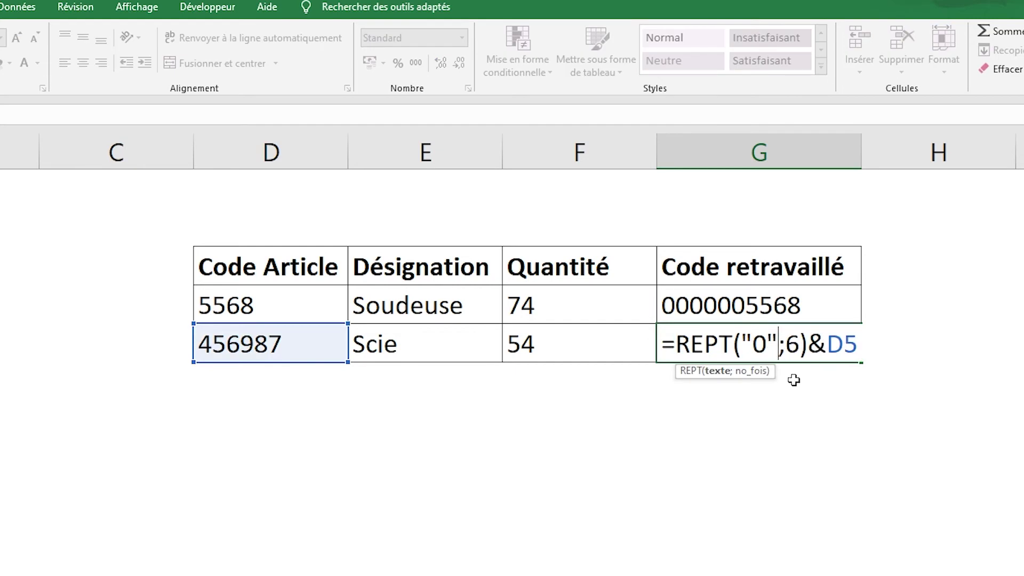
key("ctrl+Return")
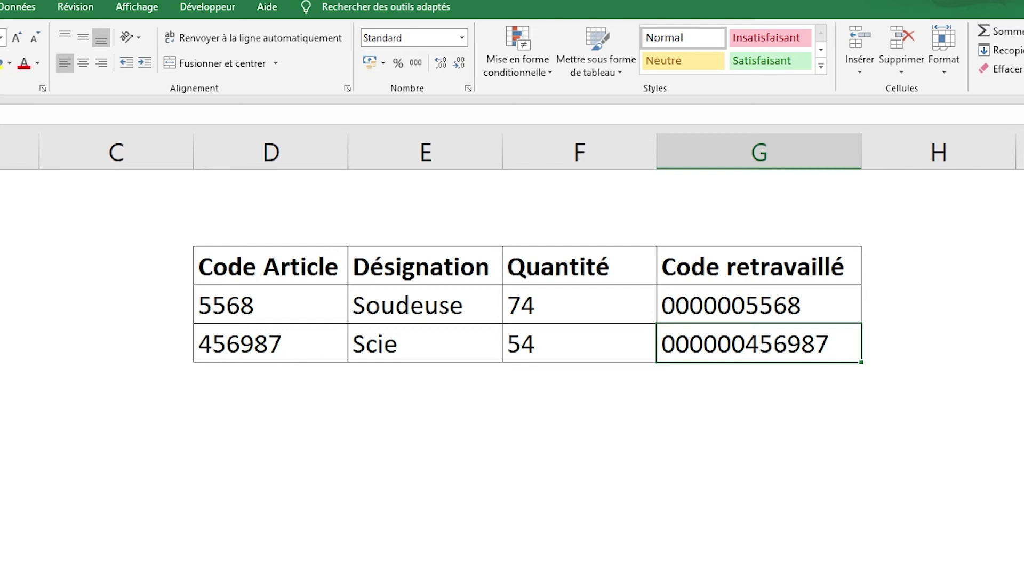
left_click(738, 310)
double_click(728, 350)
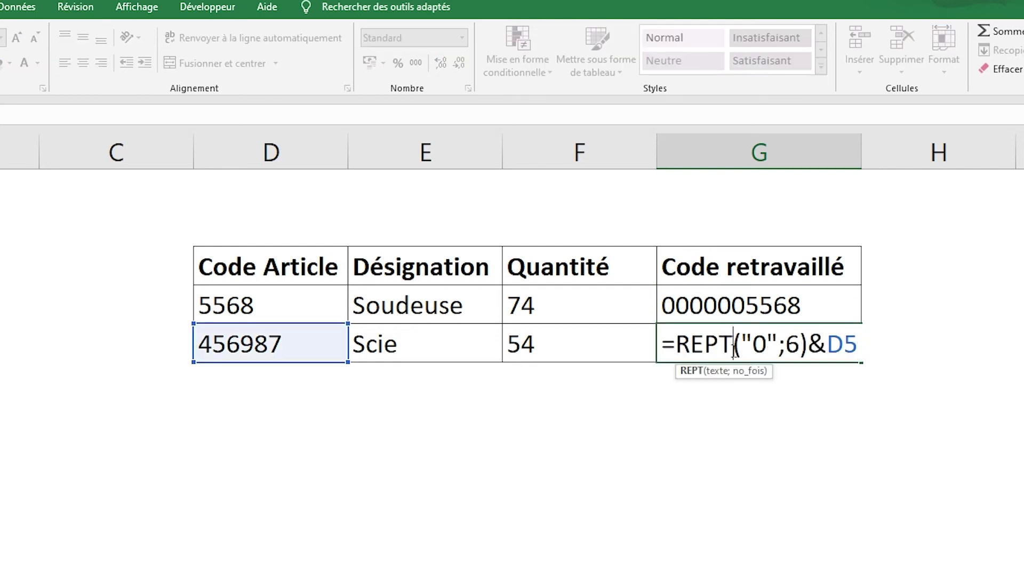
left_click_drag(779, 344, 794, 335)
type("4")
key("Return")
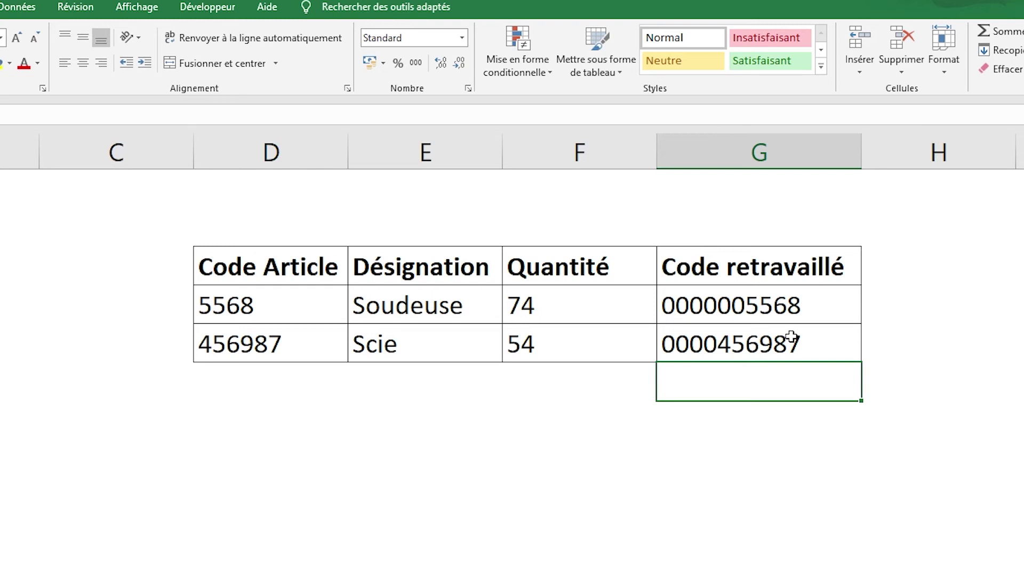
left_click(443, 409)
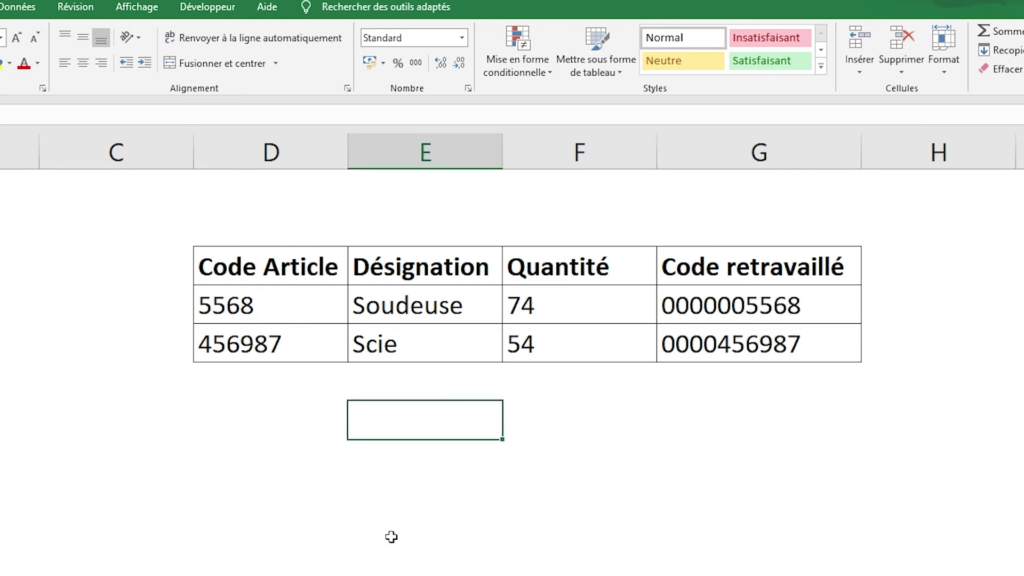
left_click(641, 238)
left_click(677, 293)
left_click(669, 337)
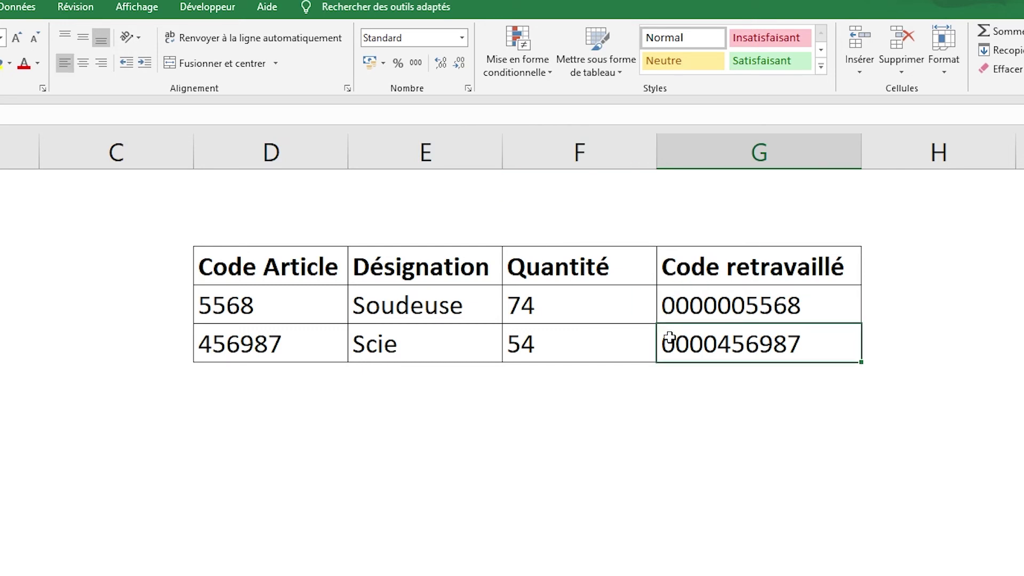
left_click(875, 308)
Replace the fixed repeat count in the G4 formula with 10-NBCAR(D4), giving =REPT("0";10-NBCAR(D4))&D4
left_click(784, 306)
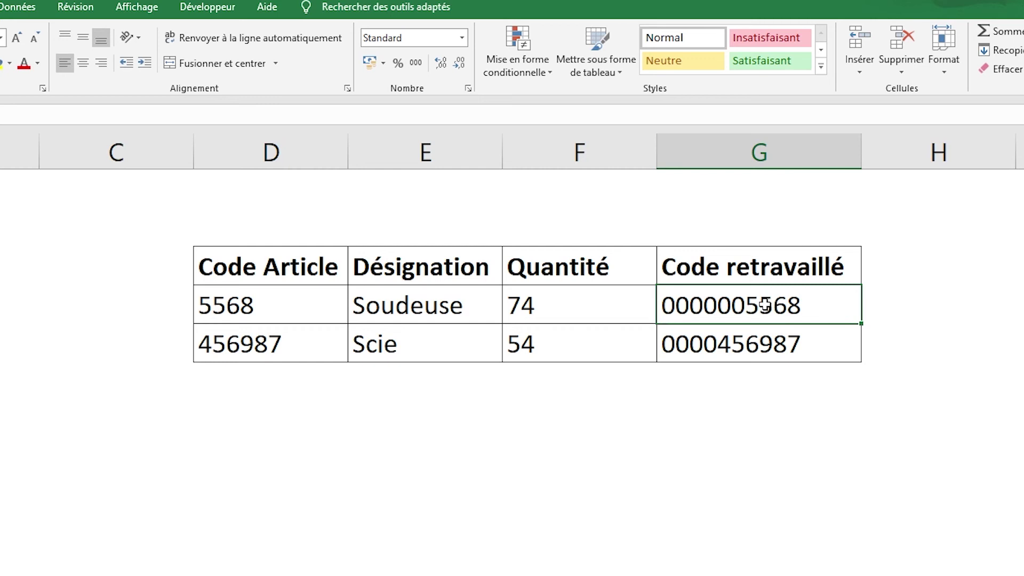
double_click(758, 302)
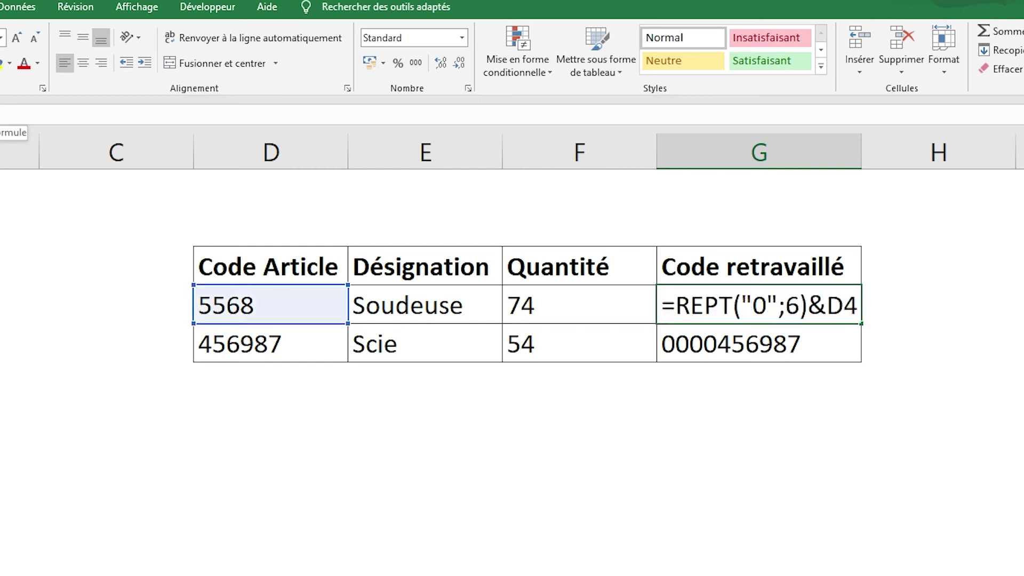
left_click(786, 305)
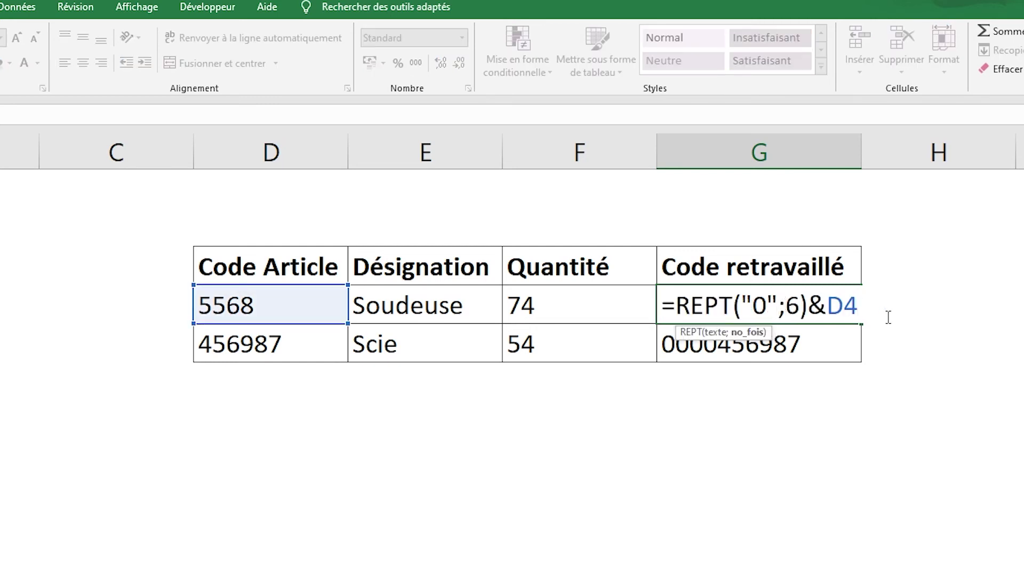
key("shift+Right")
type("10")
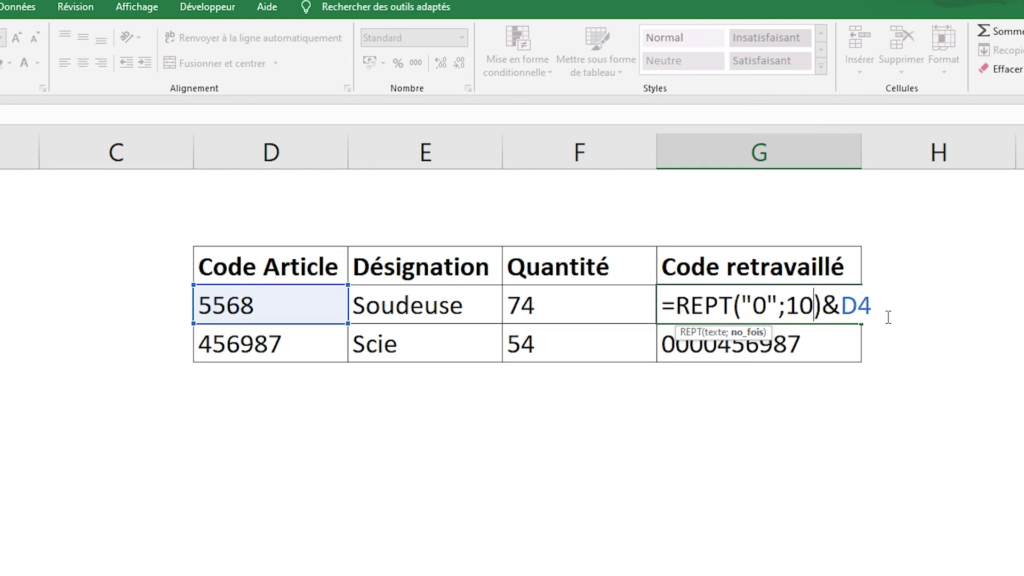
type("-")
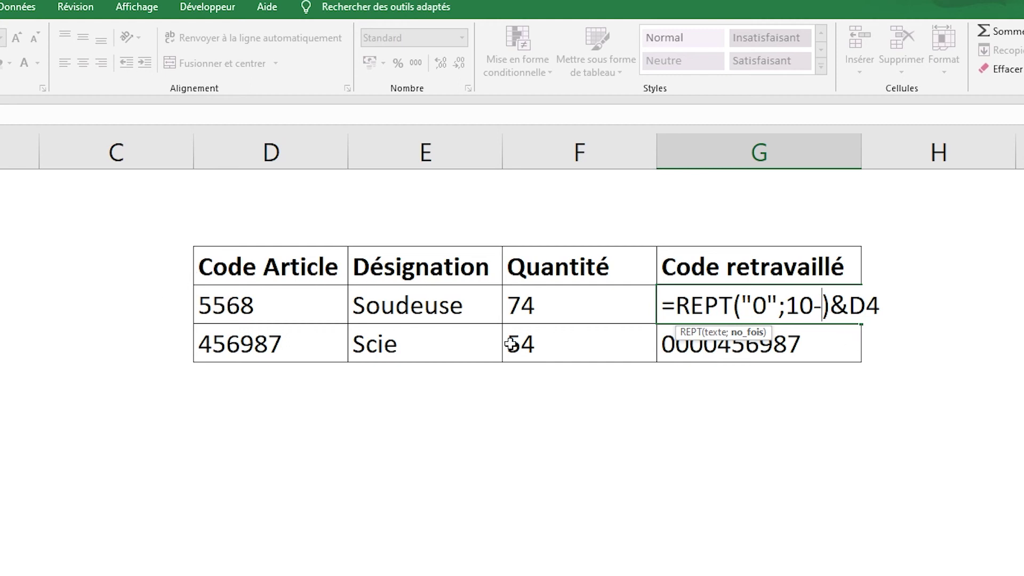
type("nbc")
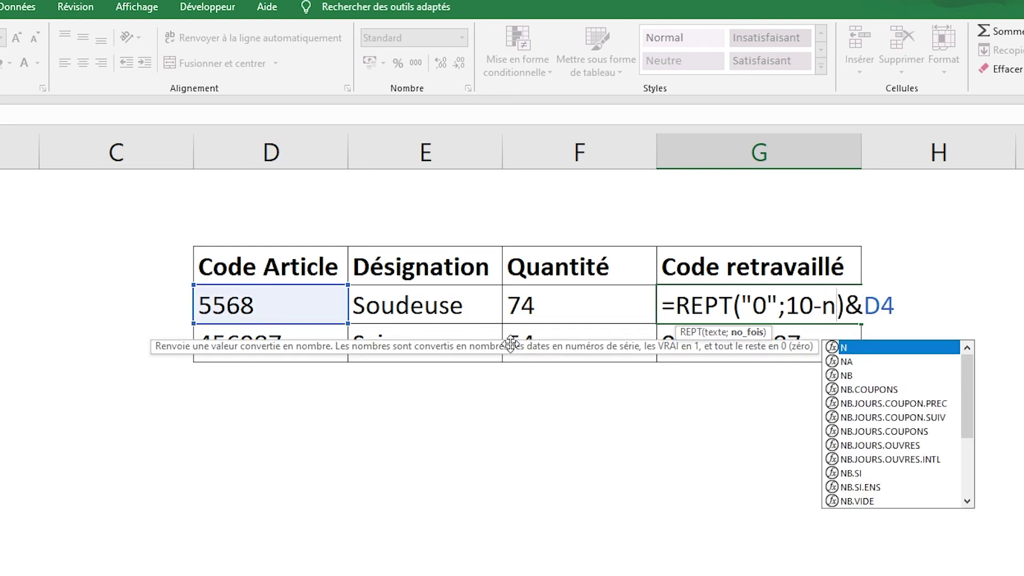
type("ar")
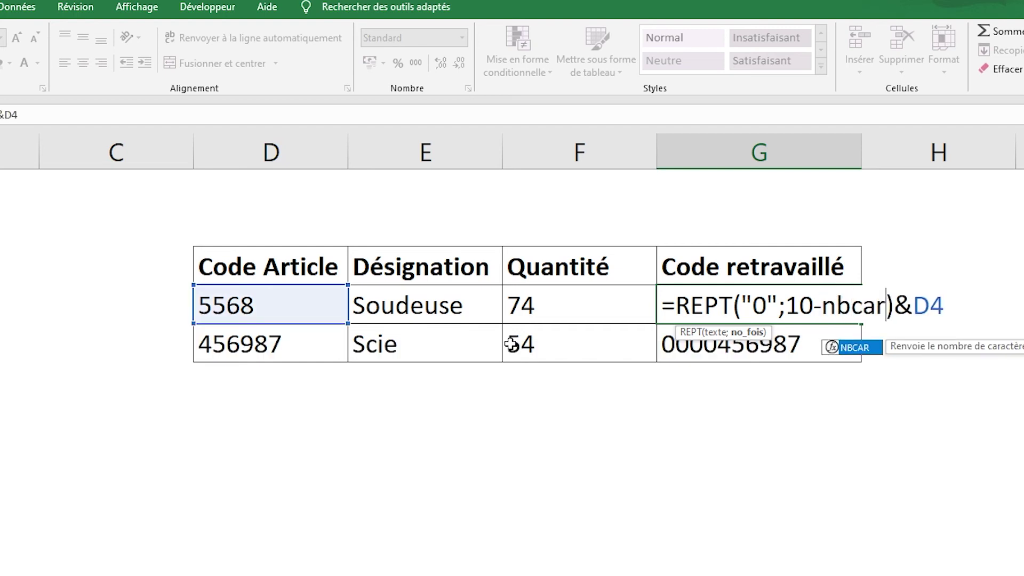
type("(")
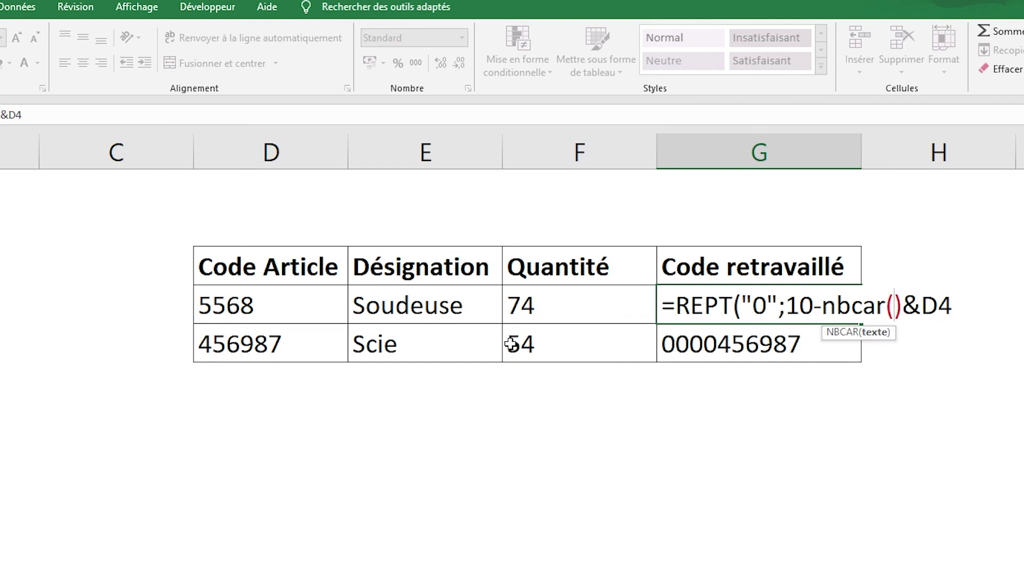
left_click(234, 307)
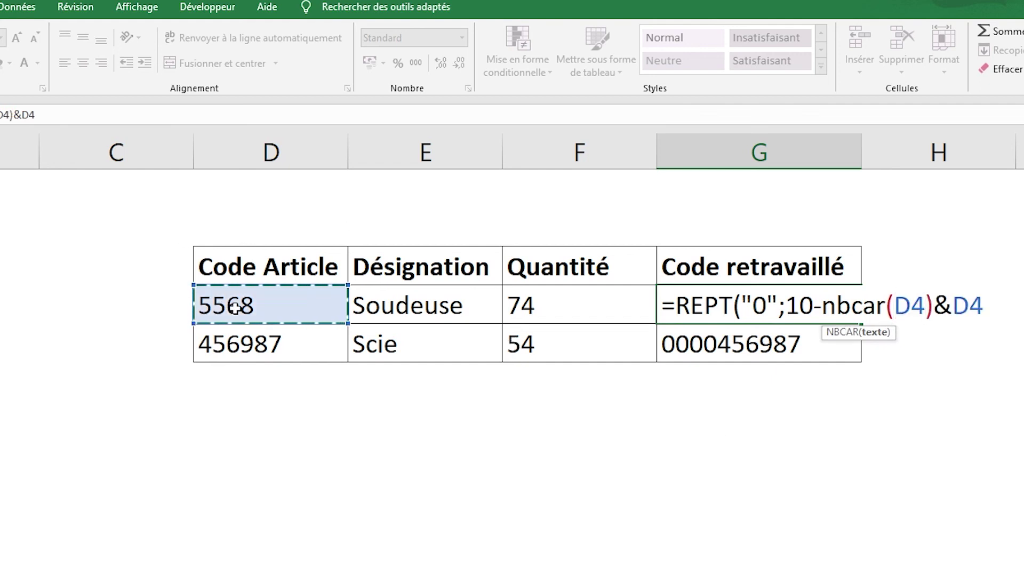
key("Right")
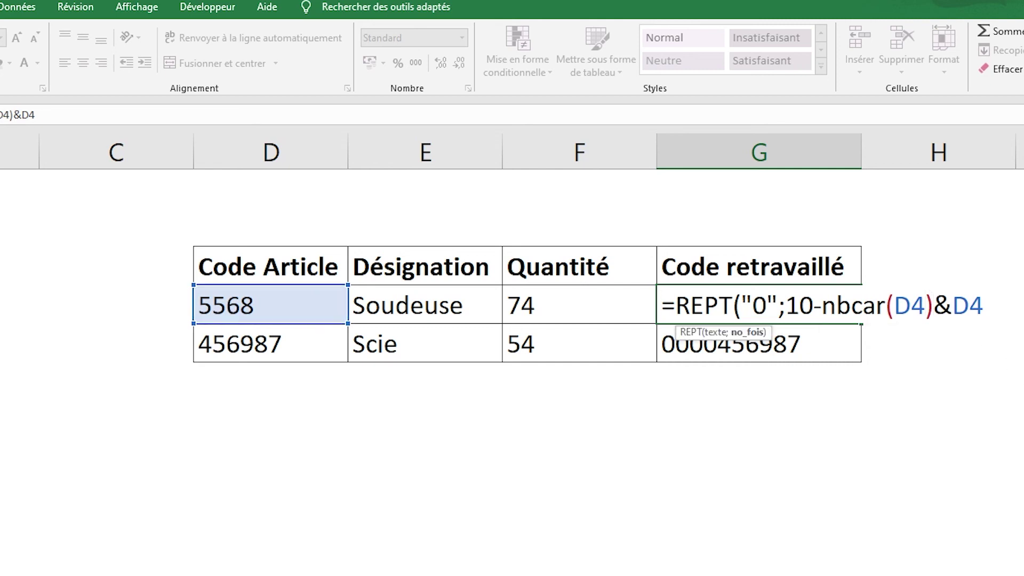
type(")")
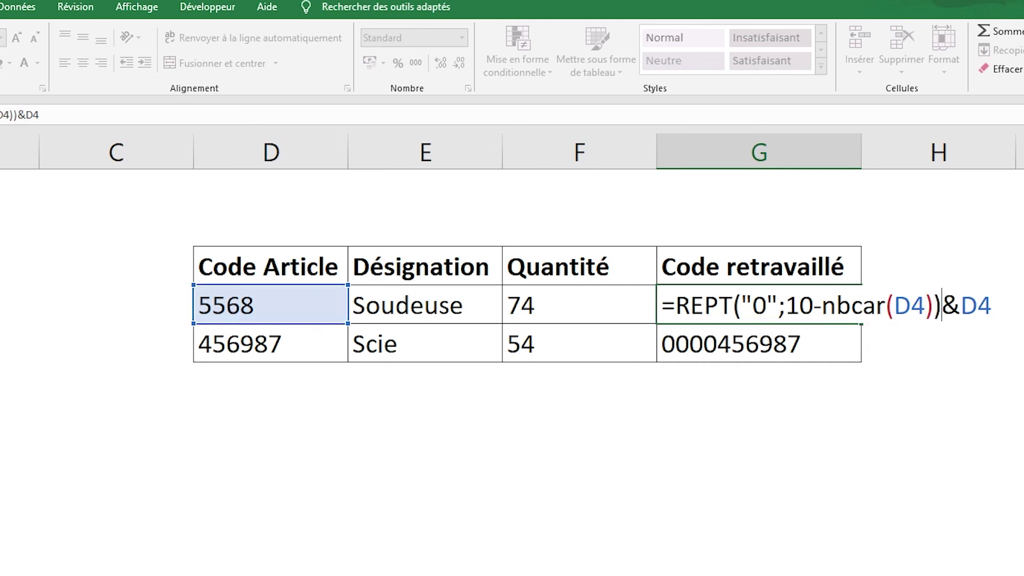
key("Return")
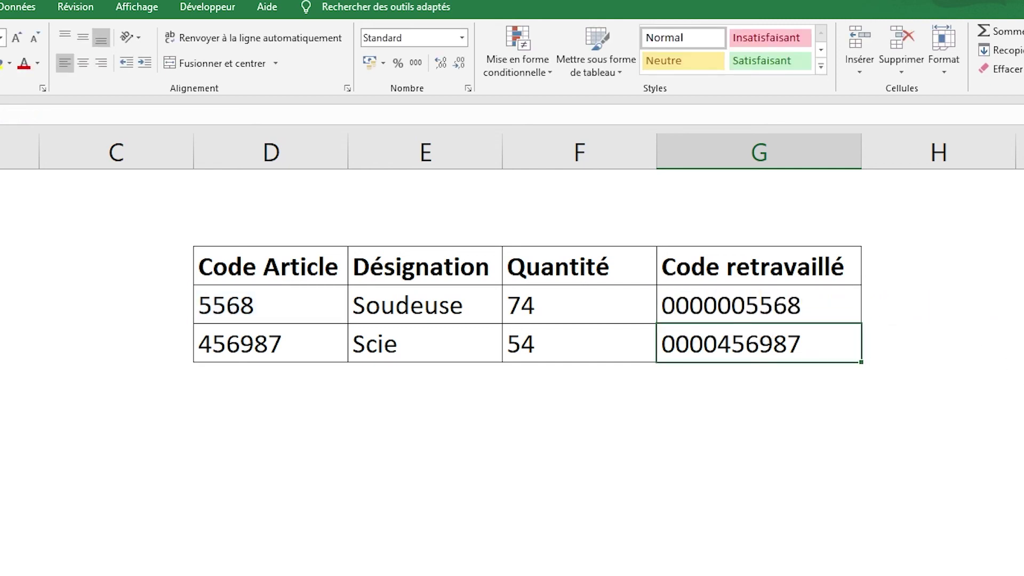
Copy the NBCAR-based padding formula from G4 into G5, overwriting the fixed-count formula there
left_click(758, 304)
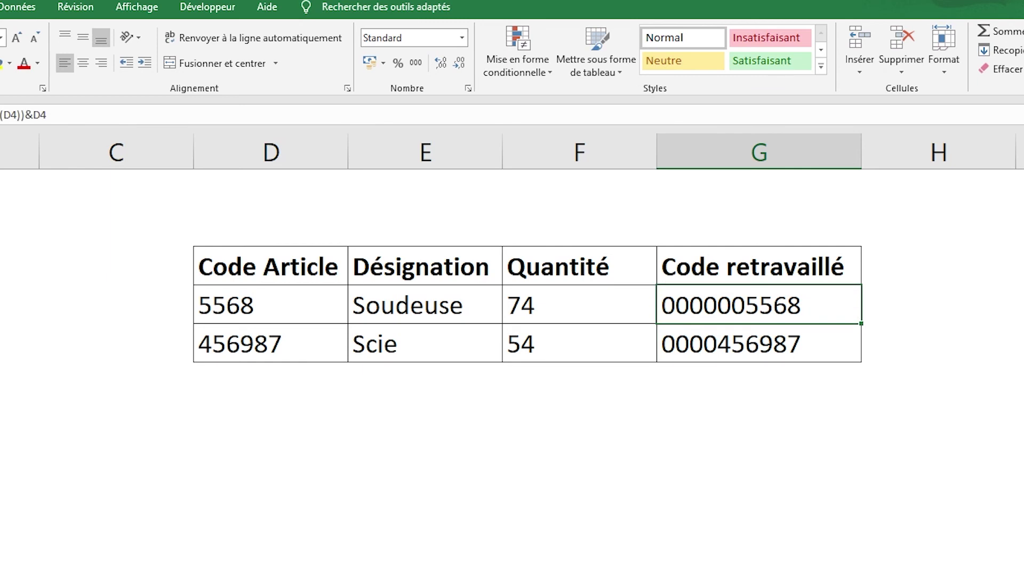
key("ctrl+c")
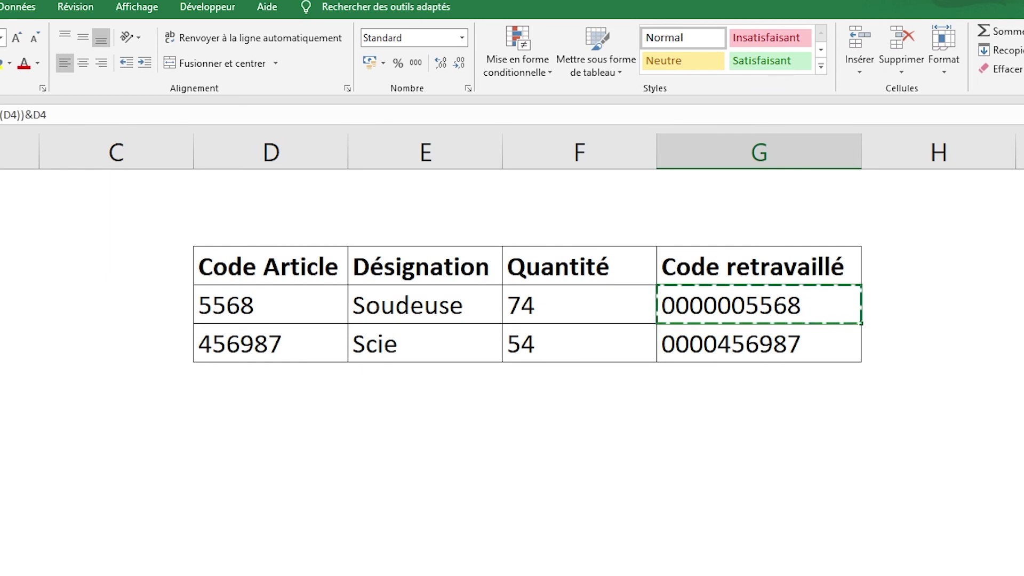
left_click(759, 343)
key("ctrl+v")
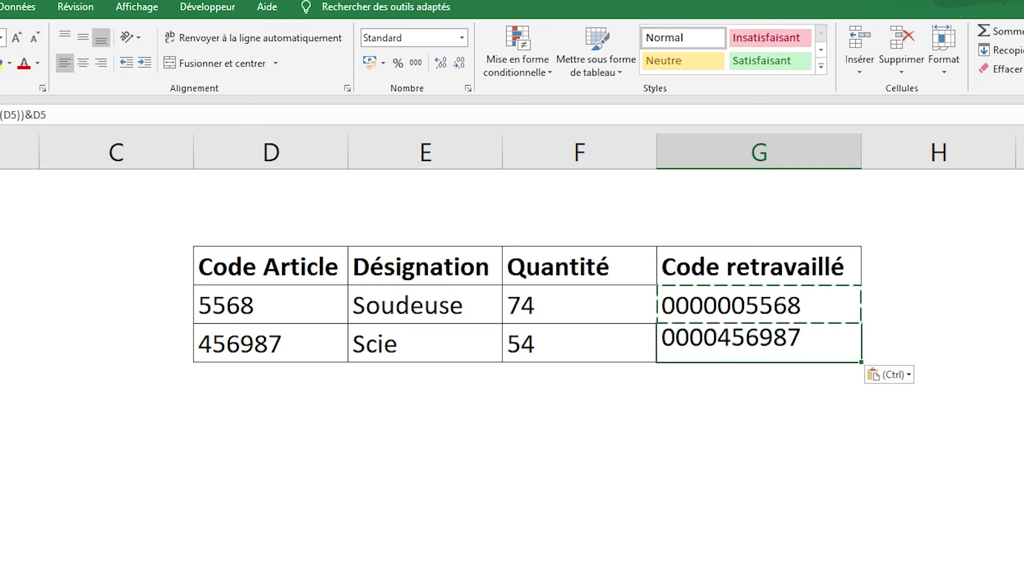
key("ctrl")
key("Escape")
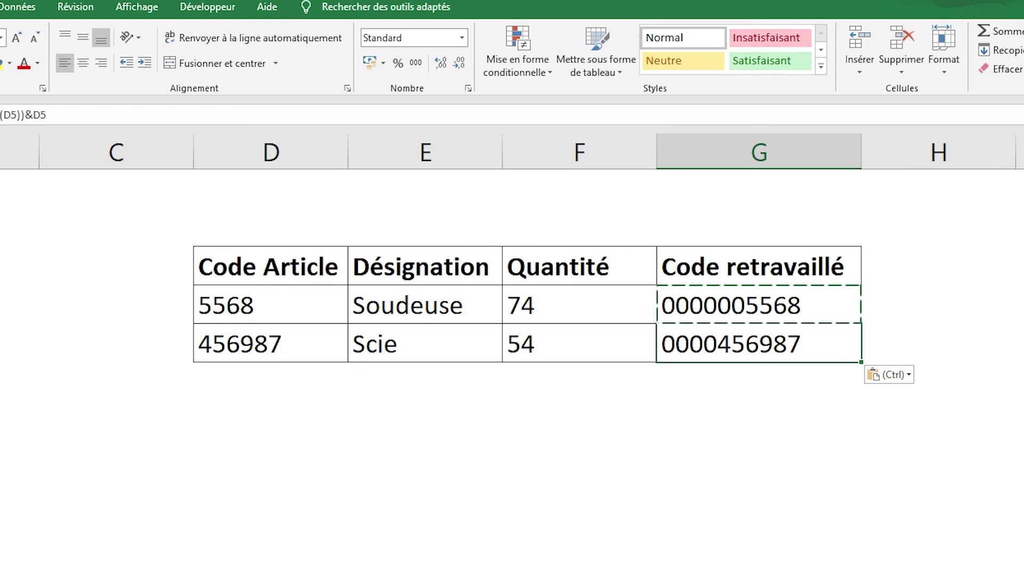
left_click(250, 341)
left_click(250, 290)
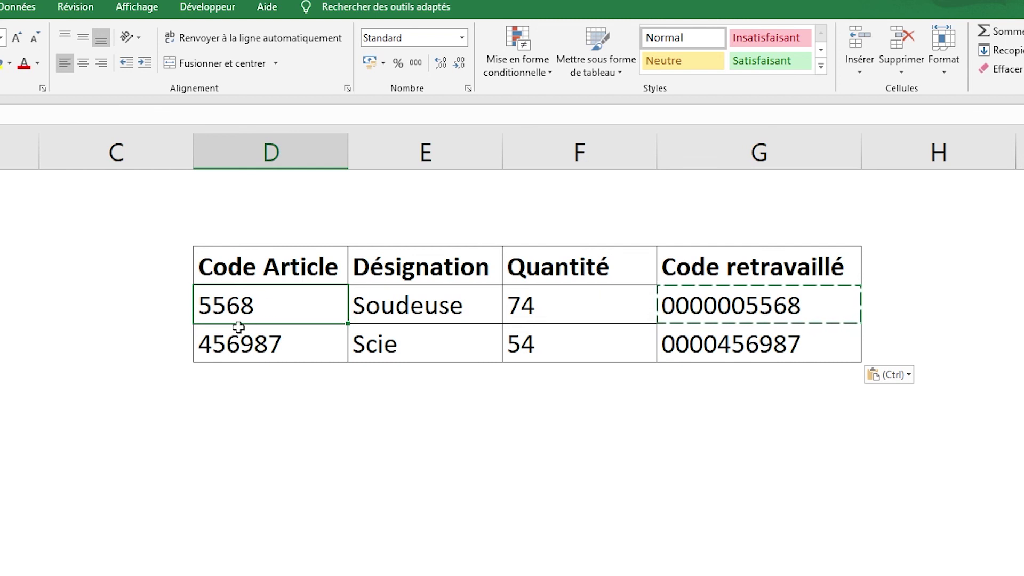
left_click(758, 339)
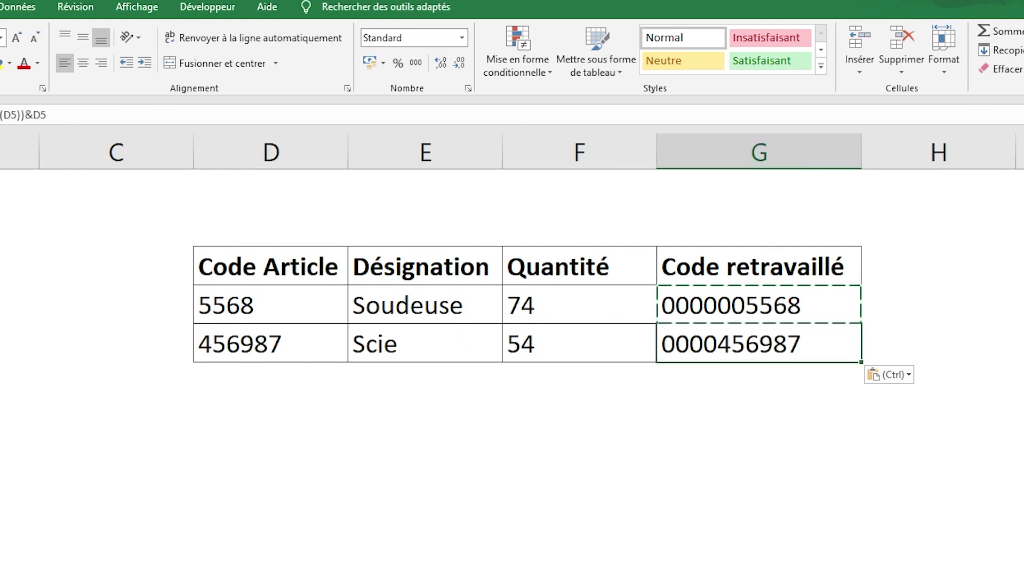